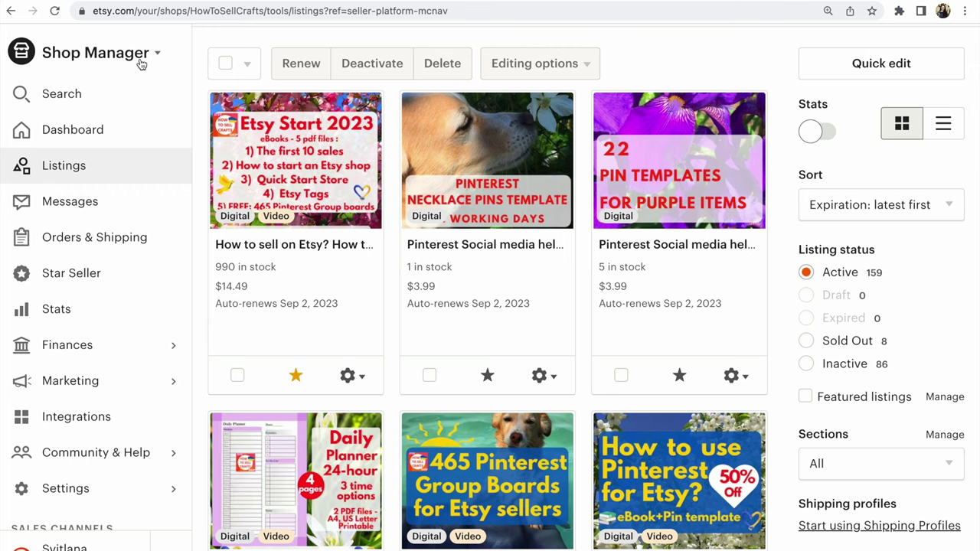
Scroll down the HowToSellCrafts shop editor page showing banner, icon and featured items
scroll(142, 73, "down", 2)
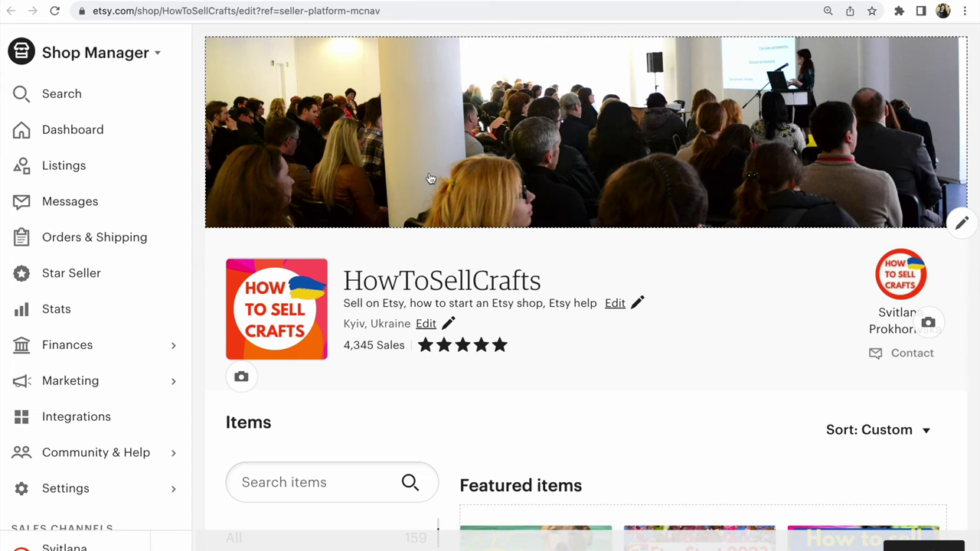
Scroll past items, reviews, about and policies to the last FAQ entries above the copyright notice
scroll(430, 179, "down", 12)
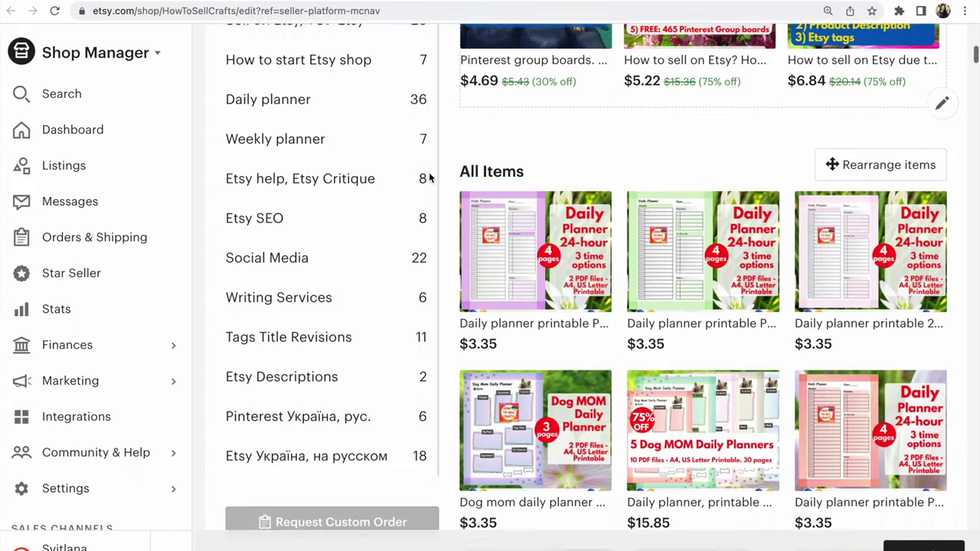
scroll(430, 179, "down", 20)
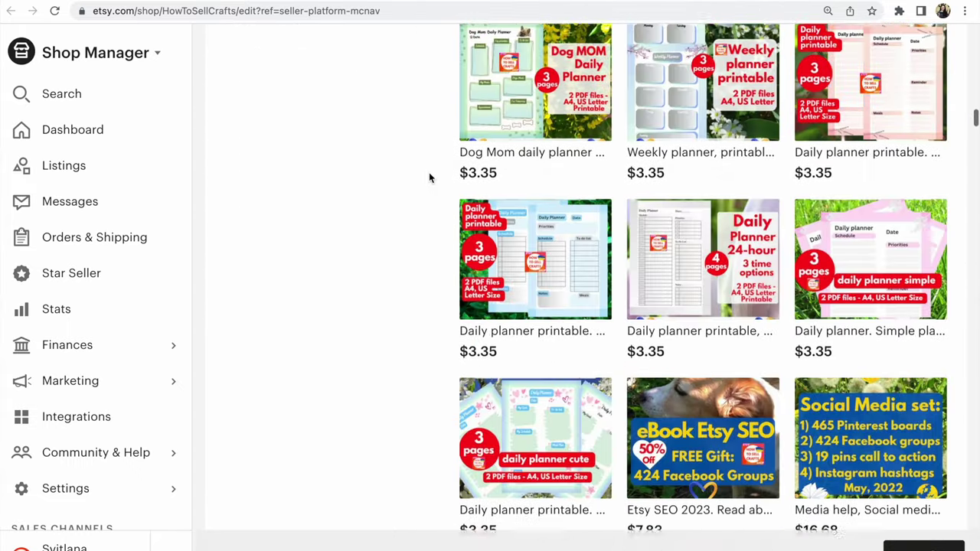
scroll(431, 177, "down", 20)
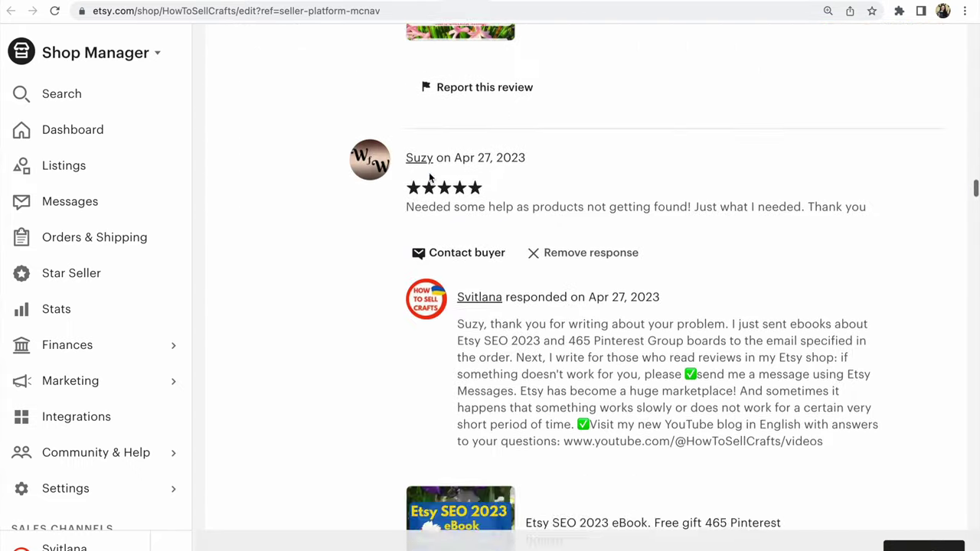
scroll(430, 177, "down", 20)
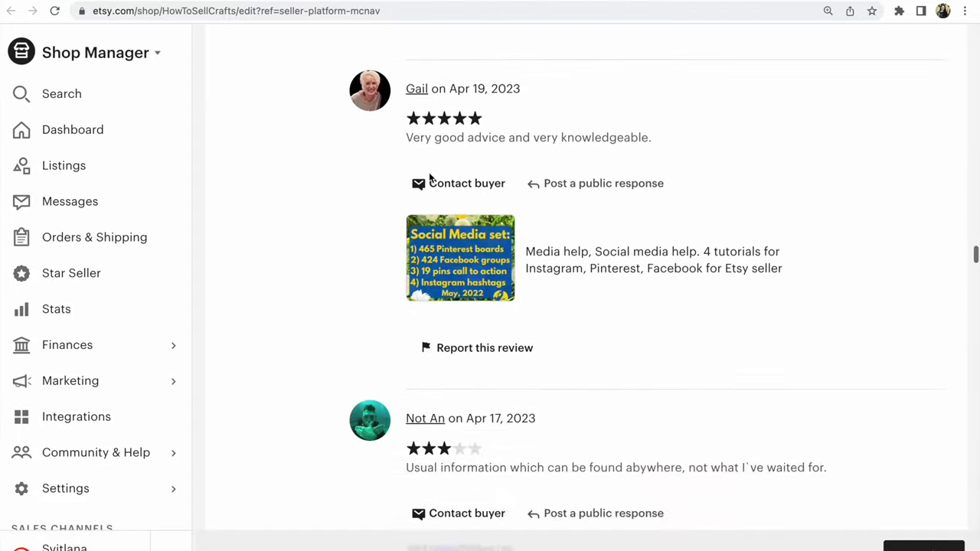
scroll(430, 177, "down", 20)
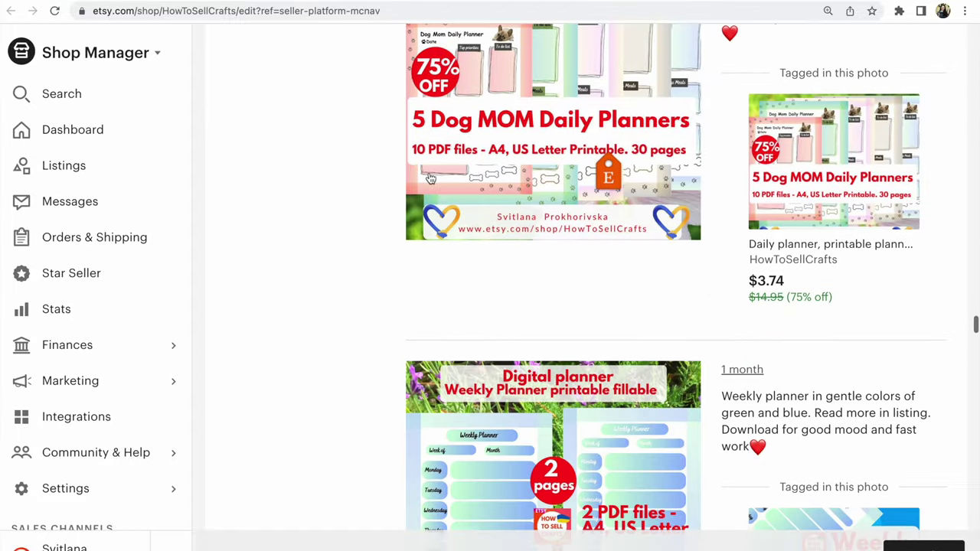
scroll(430, 177, "down", 12)
scroll(429, 177, "up", 1)
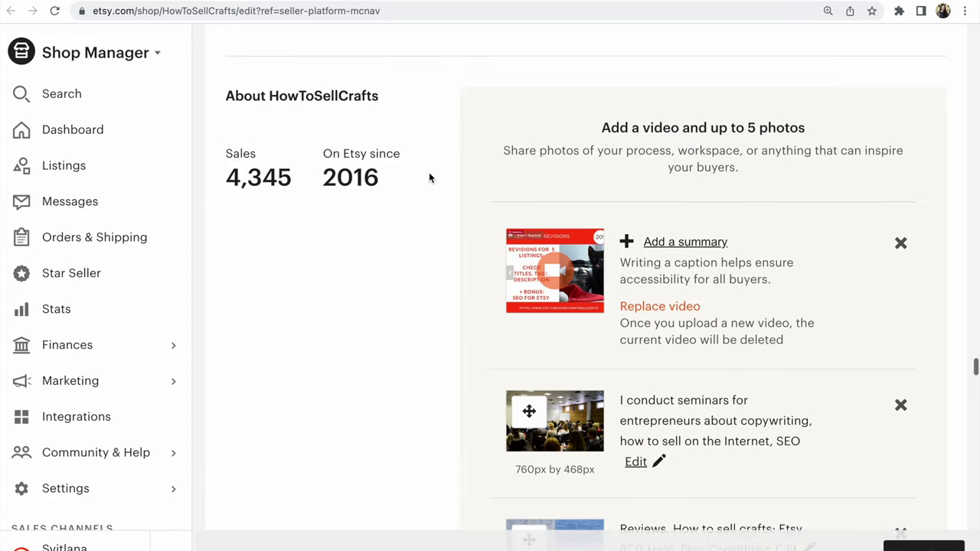
scroll(429, 178, "down", 2)
scroll(429, 178, "down", 20)
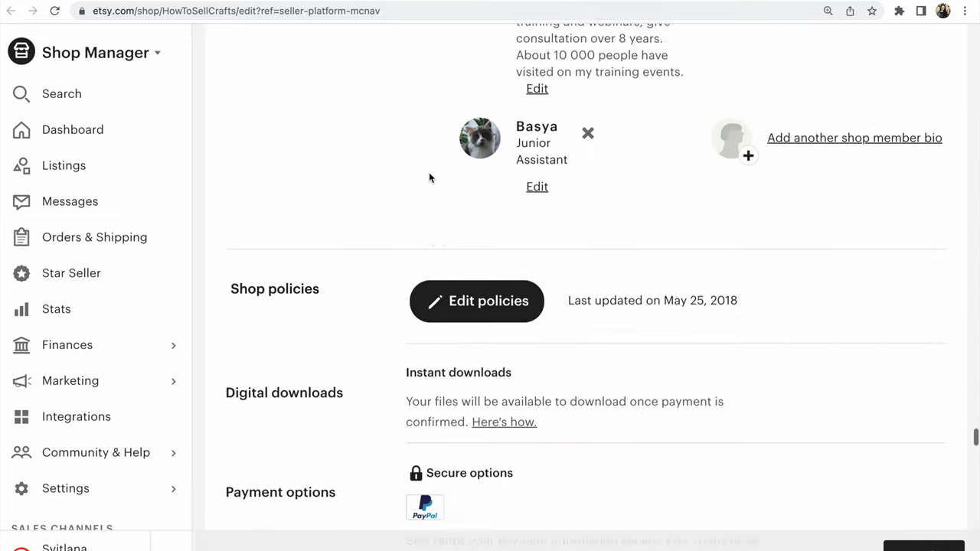
scroll(429, 178, "up", 8)
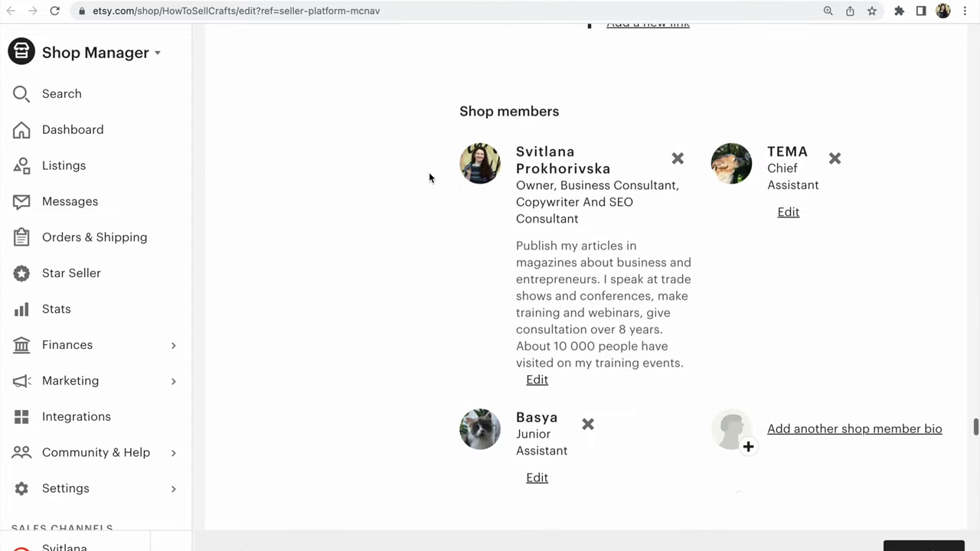
scroll(428, 177, "down", 1)
scroll(429, 177, "down", 8)
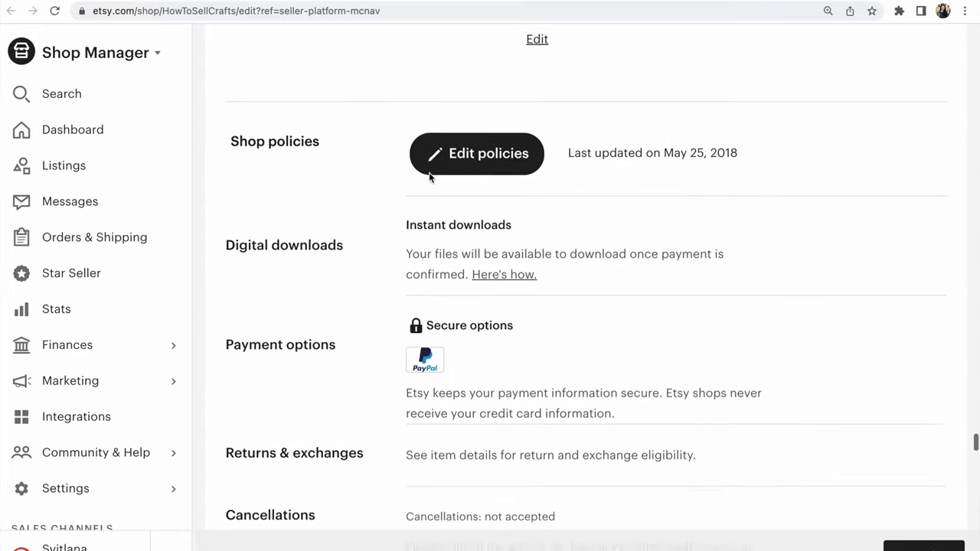
scroll(429, 175, "down", 4)
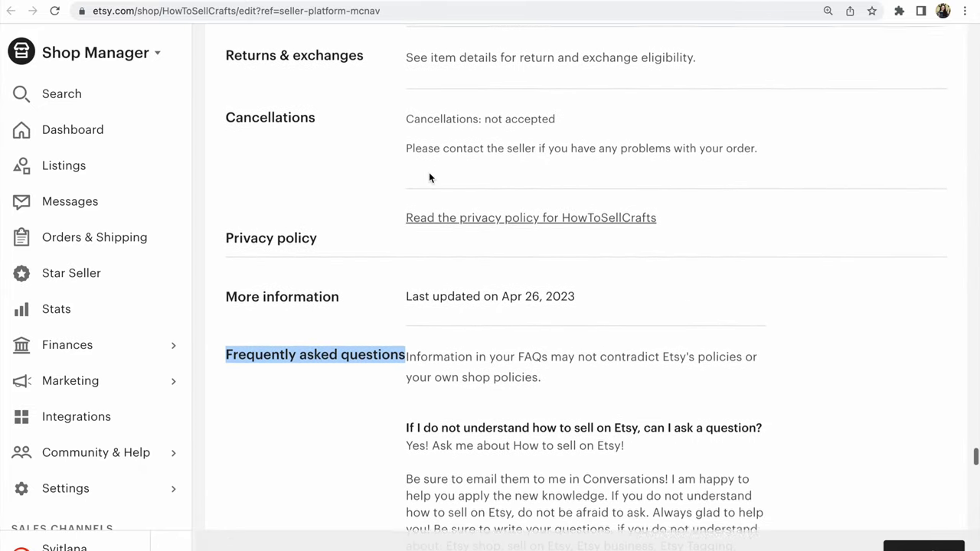
scroll(429, 178, "down", 2)
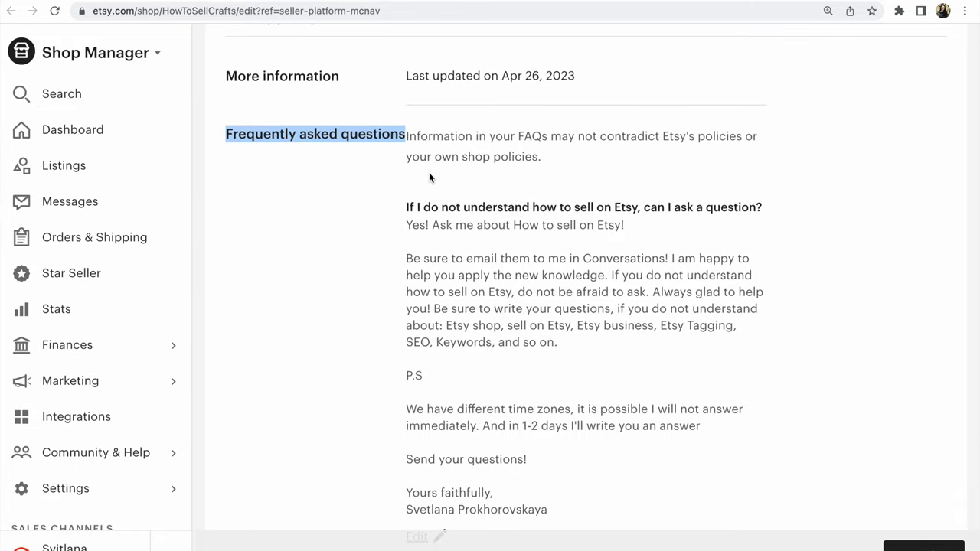
scroll(429, 175, "down", 10)
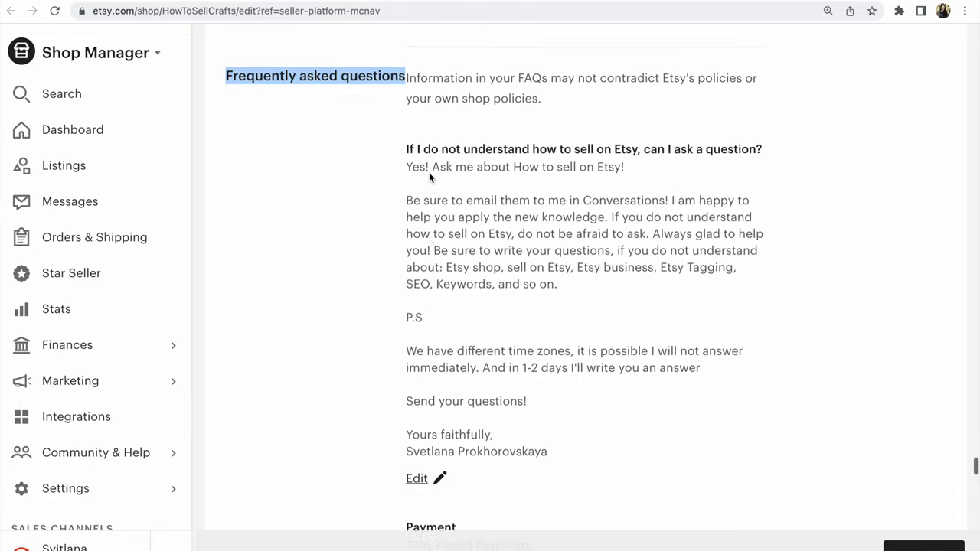
scroll(429, 172, "down", 12)
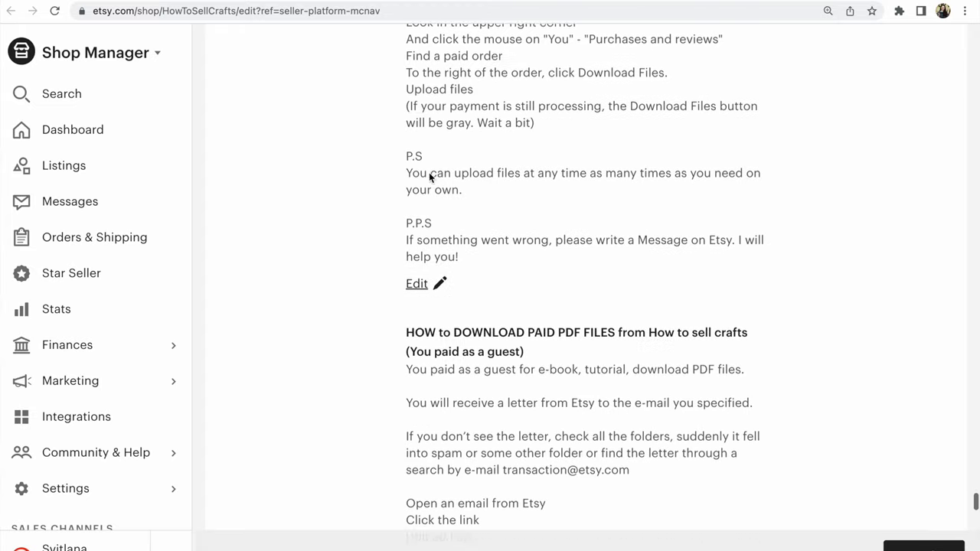
scroll(429, 174, "down", 12)
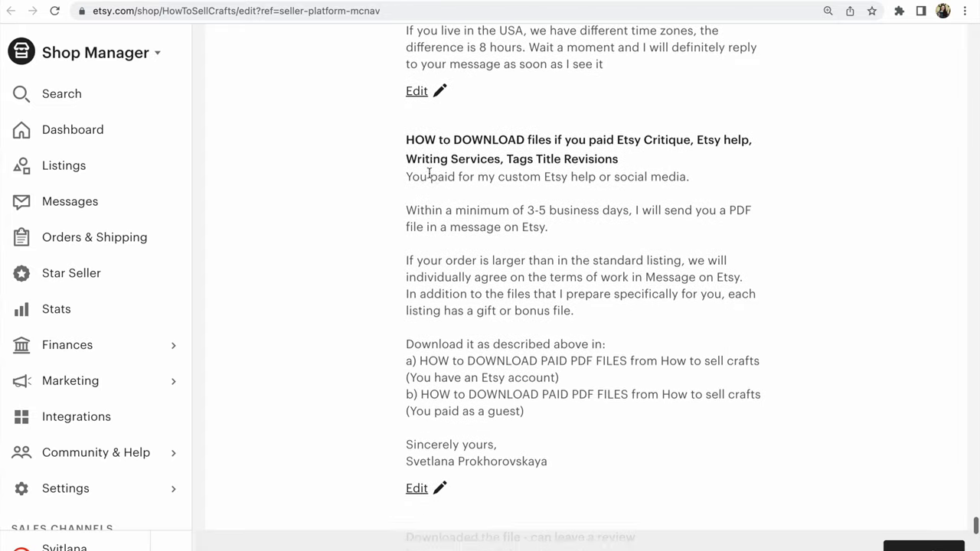
scroll(429, 174, "down", 5)
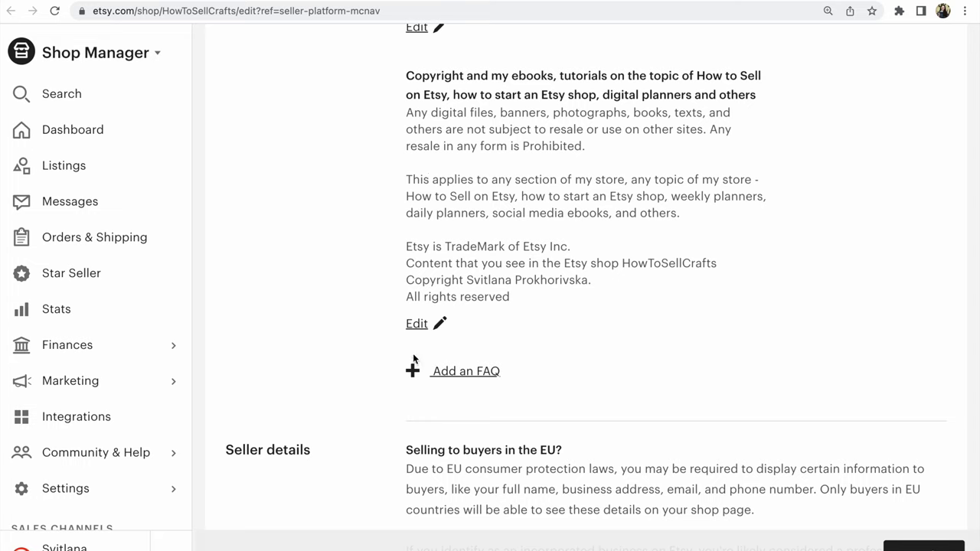
Add a new Custom FAQ and replace its question text with 'gdfildj'
left_click(459, 378)
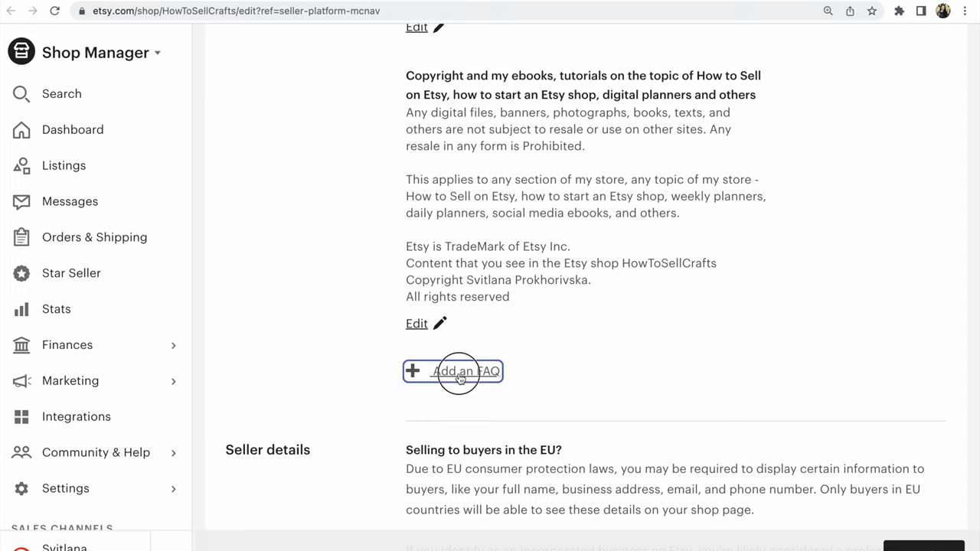
scroll(536, 383, "down", 2)
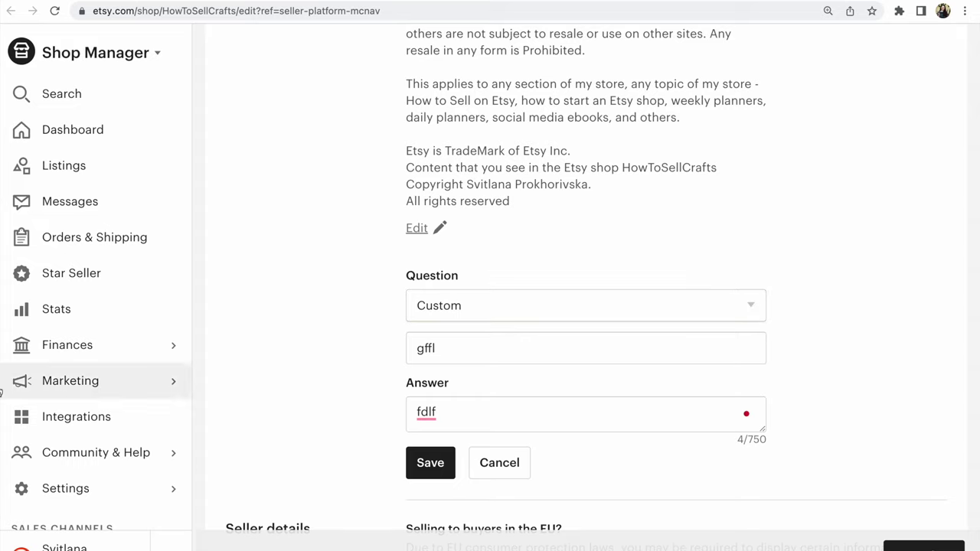
left_click_drag(469, 349, 417, 348)
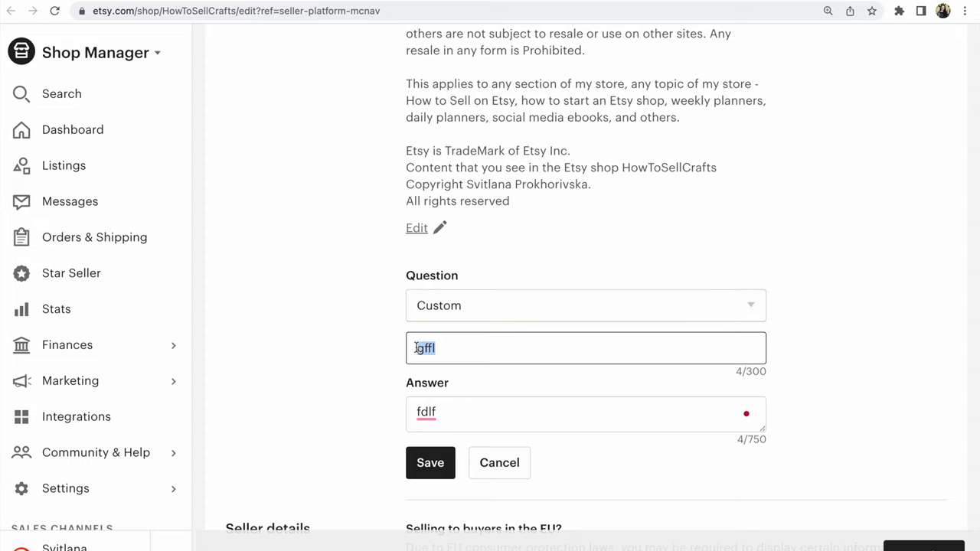
type("gdfildj")
Replace the FAQ answer text with 'skfjskdjds', then reselect the question text
left_click_drag(475, 414, 400, 405)
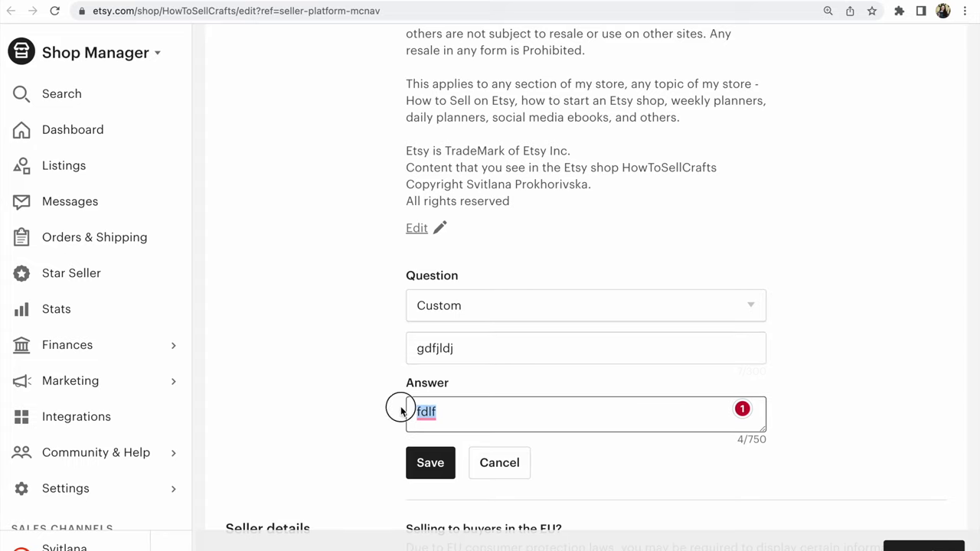
type("skfjskdjds")
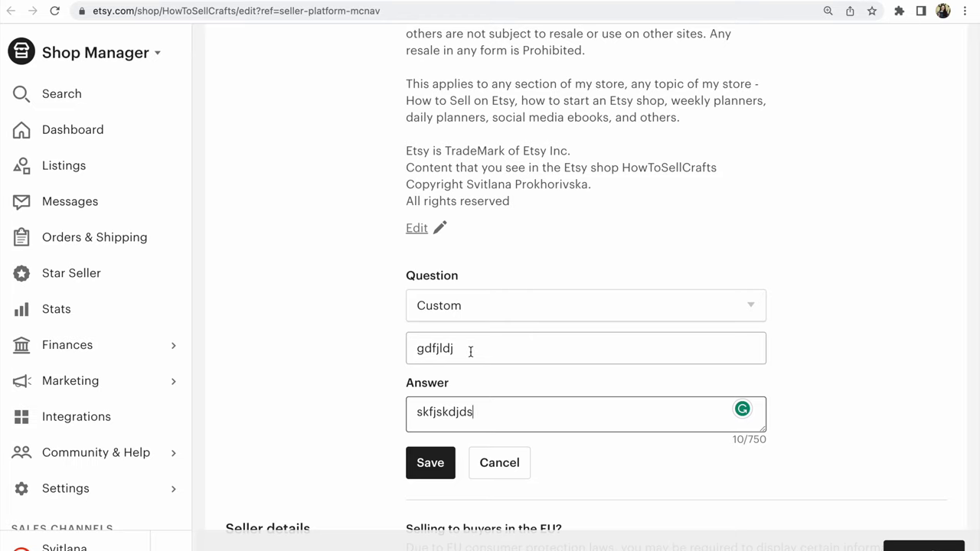
left_click_drag(471, 350, 408, 349)
Delete the existing text from both the FAQ question and answer fields
key("BackSpace")
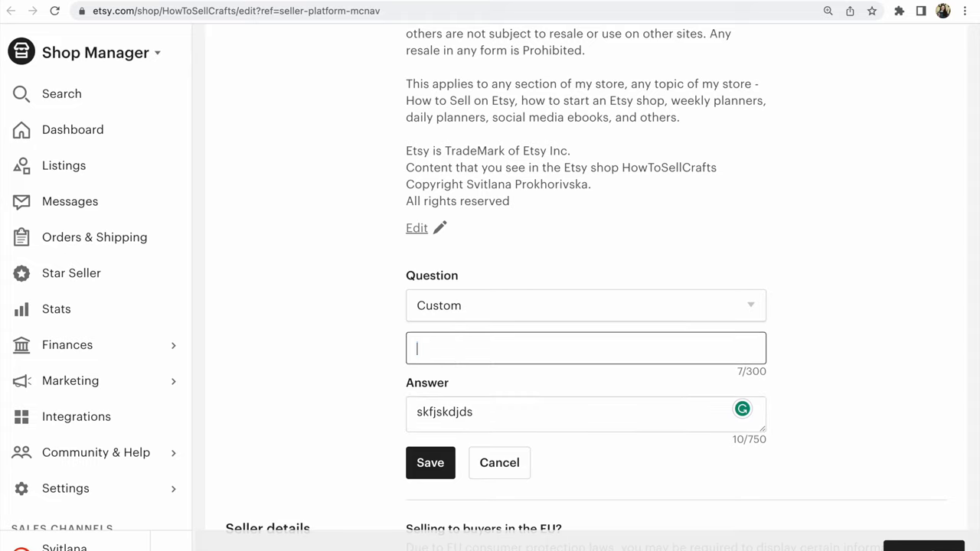
left_click(474, 406)
left_click_drag(463, 412, 401, 412)
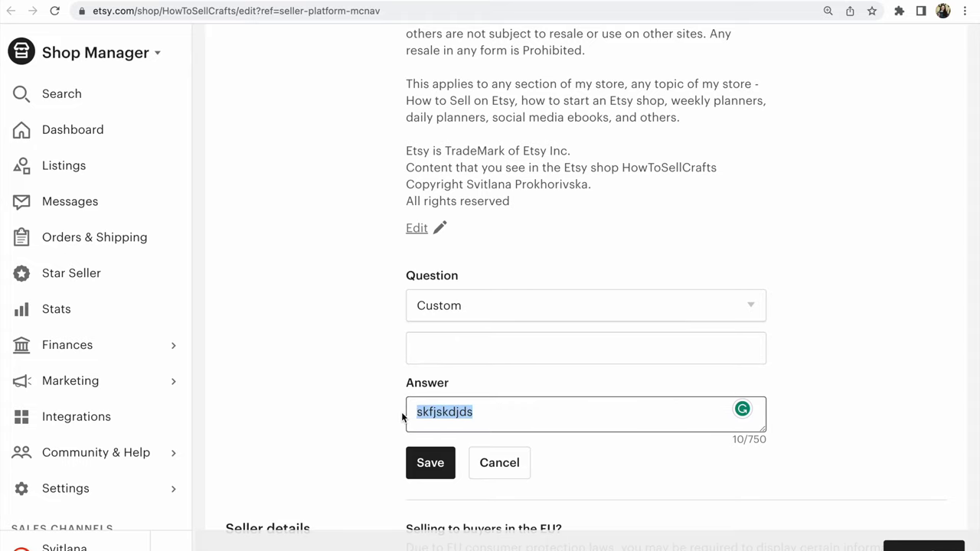
key("BackSpace")
Try the Custom orders, Sizing details and Gift wrapping topics, then set the question back to Custom
left_click(753, 304)
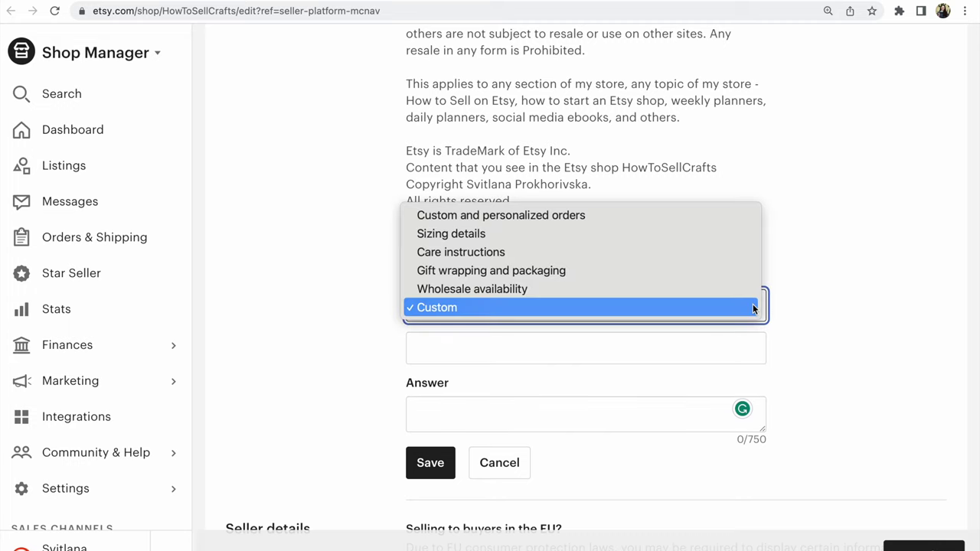
left_click(567, 215)
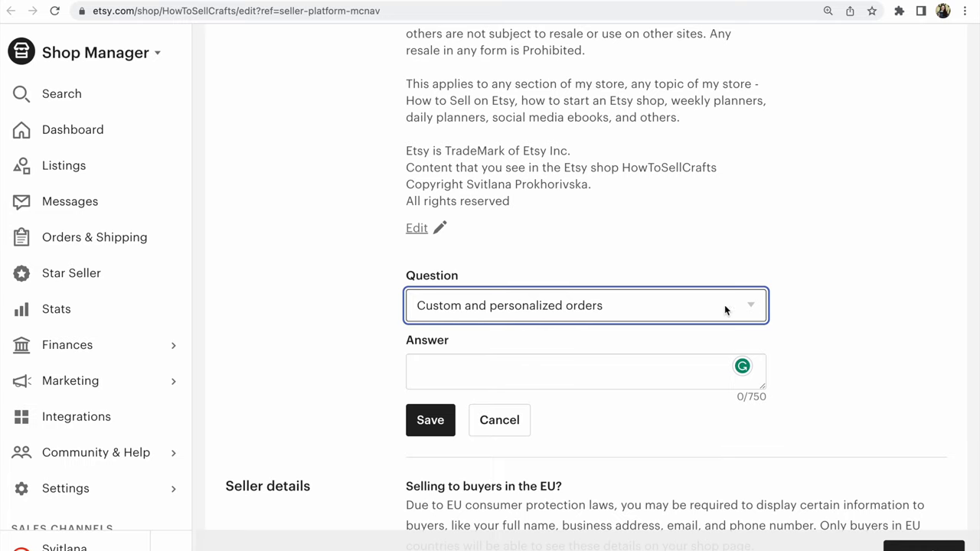
left_click(753, 308)
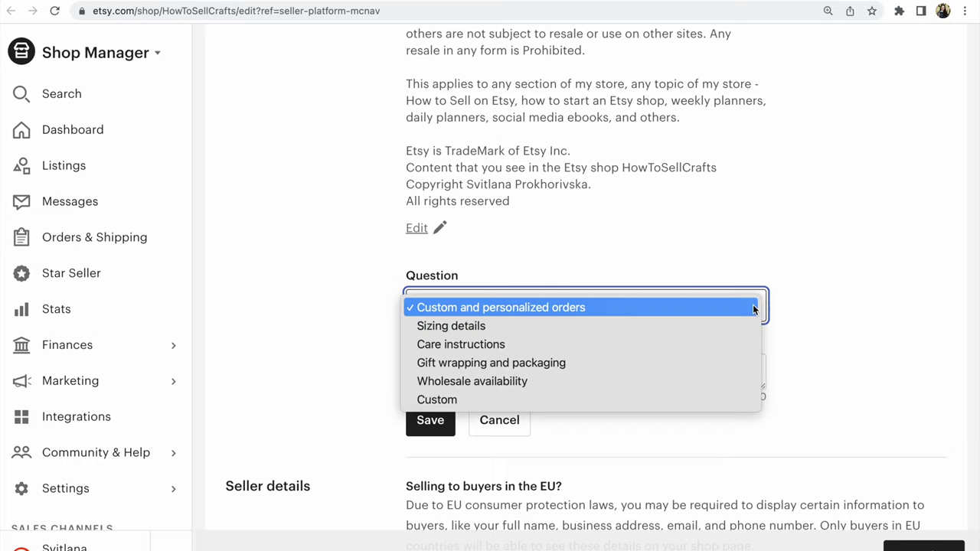
left_click(526, 327)
left_click(469, 367)
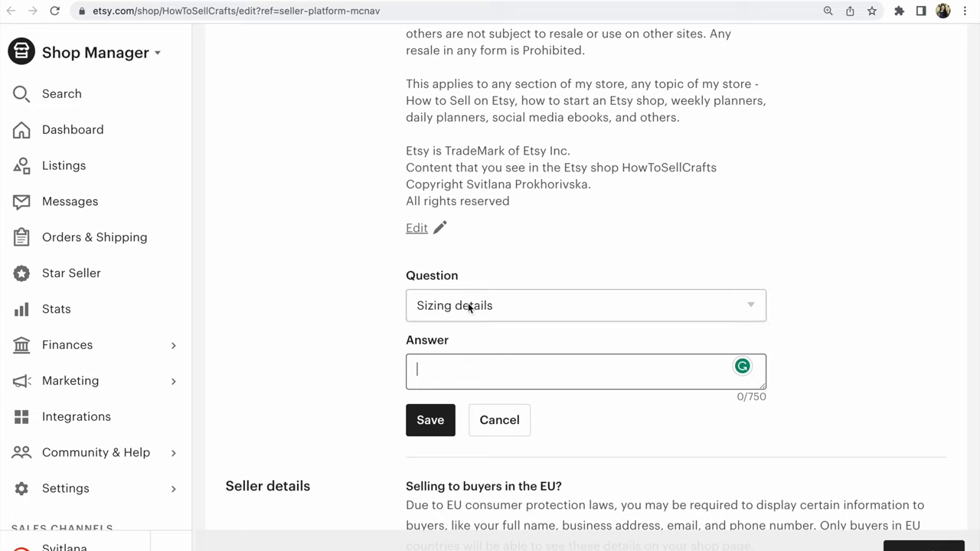
left_click(727, 304)
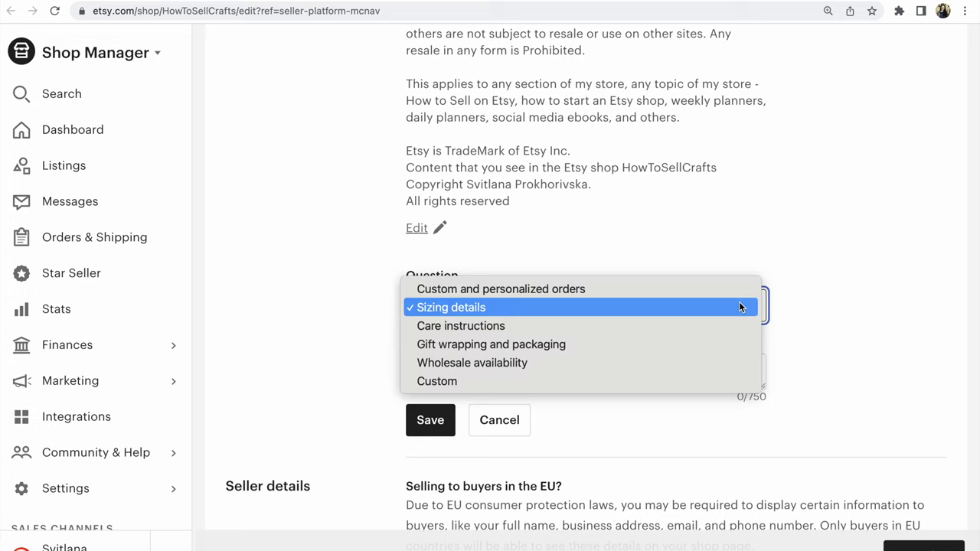
left_click(518, 343)
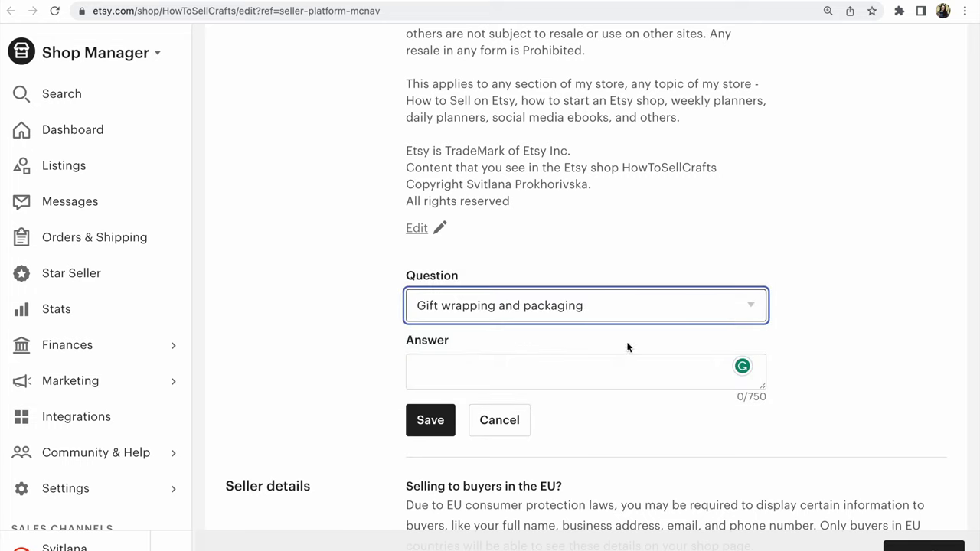
left_click(754, 306)
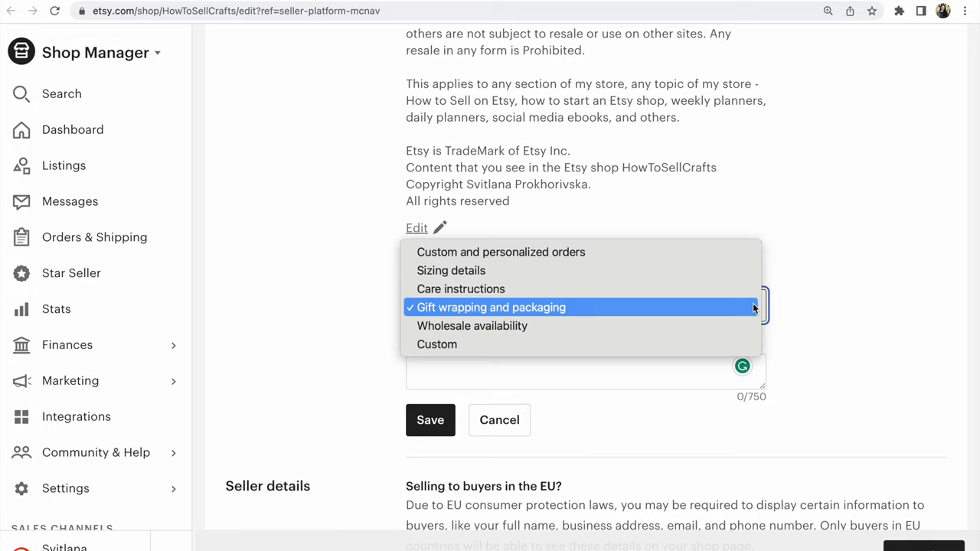
left_click(493, 346)
left_click(478, 352)
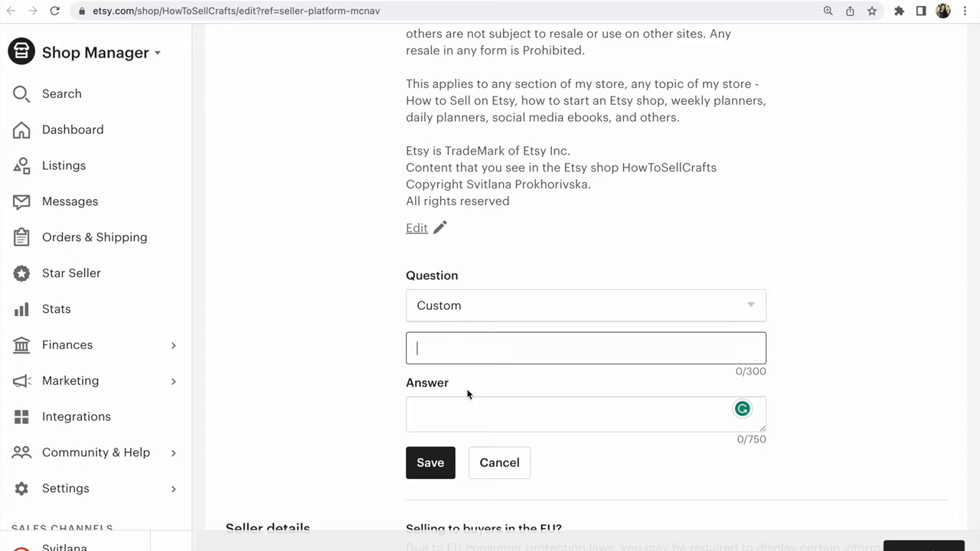
left_click(452, 414)
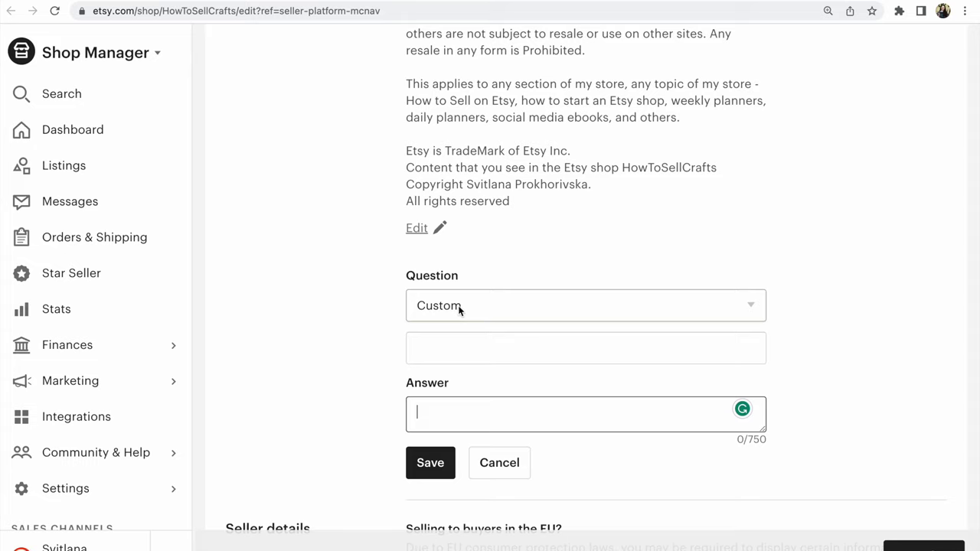
Enter 'fdlkfkd' as the custom question and 'fdflsk' as its answer
left_click(454, 349)
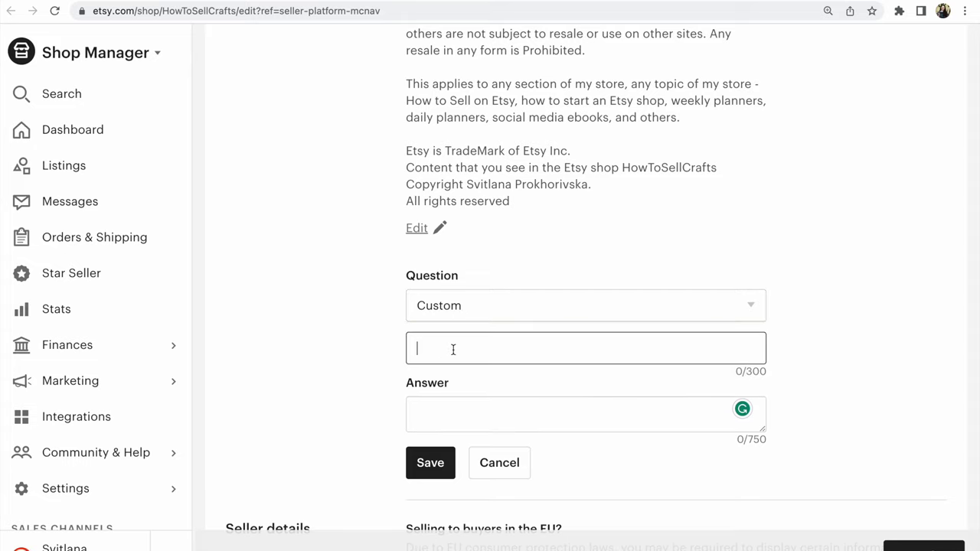
type("fdlkfkd")
left_click(429, 409)
type("f")
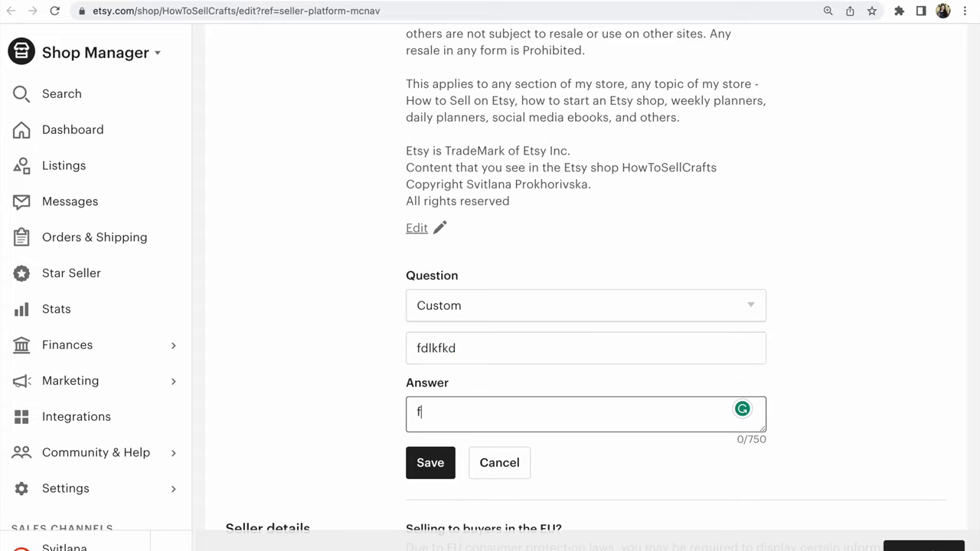
type("dflsk")
Scroll up to the top of the FAQ section, then exit edit mode to the public shop page
scroll(366, 292, "up", 5)
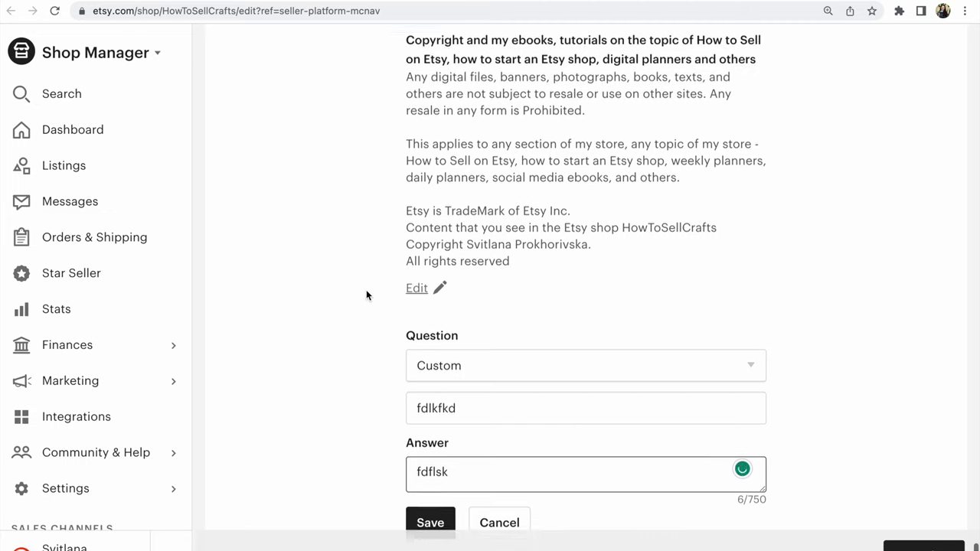
scroll(366, 292, "up", 15)
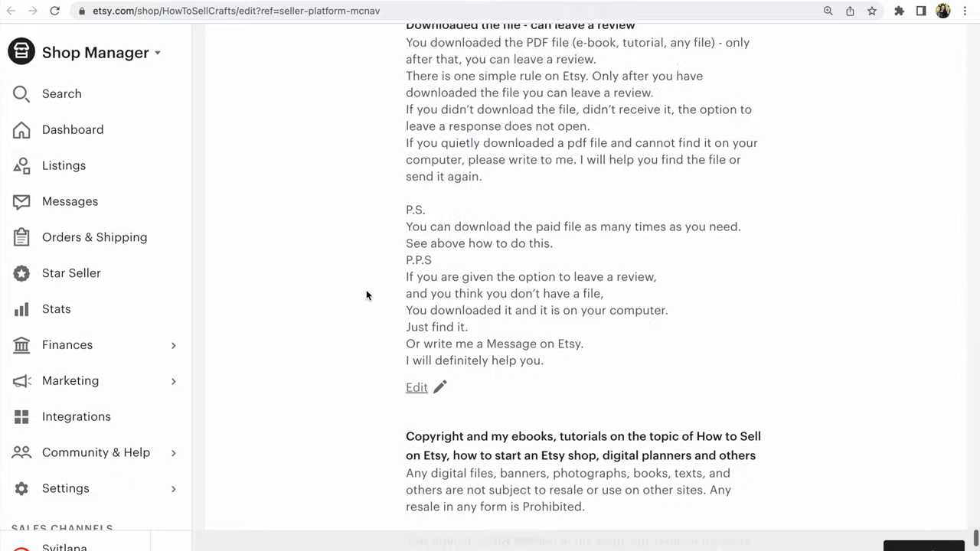
scroll(366, 295, "up", 15)
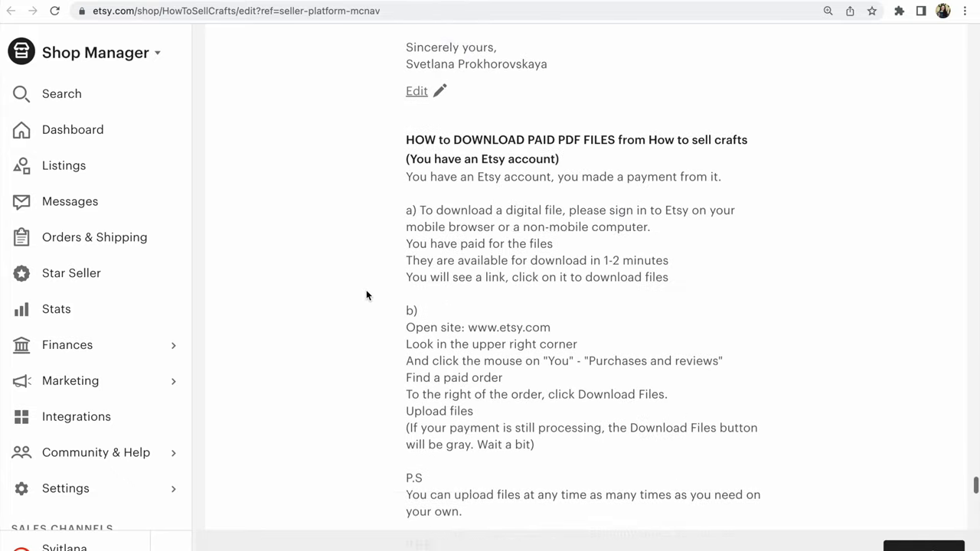
scroll(366, 294, "down", 3)
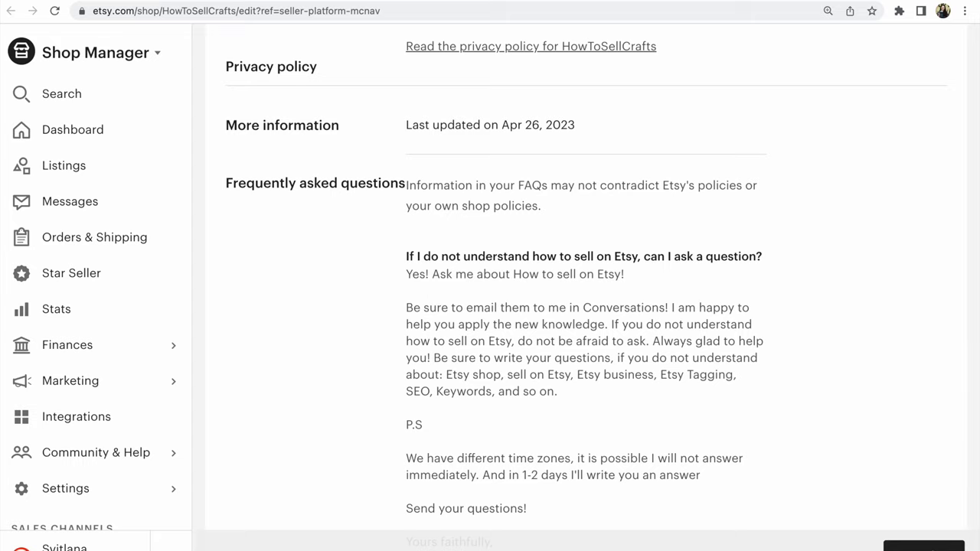
left_click(400, 2)
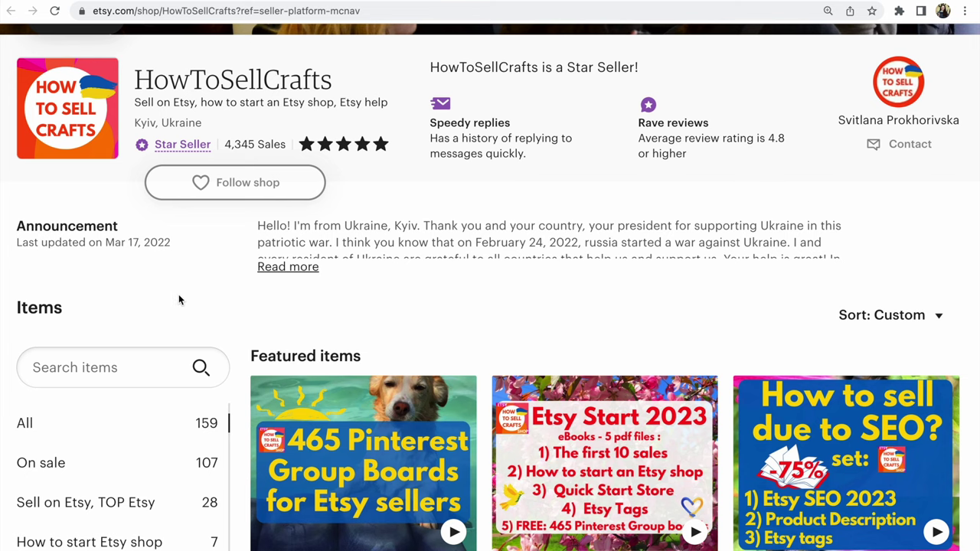
Scroll down and back up the public HowToSellCrafts page listing 159 items
scroll(178, 300, "down", 2)
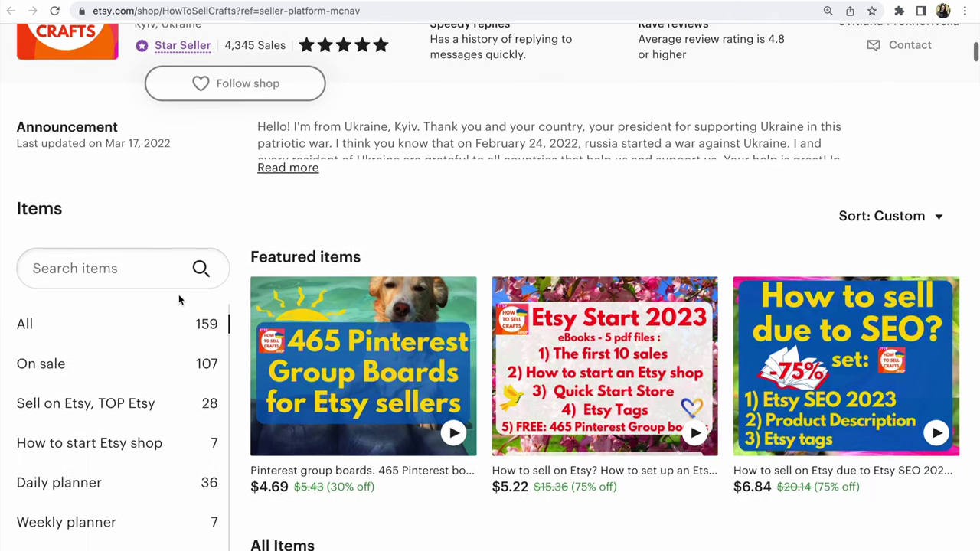
scroll(178, 300, "down", 2)
scroll(178, 301, "down", 3)
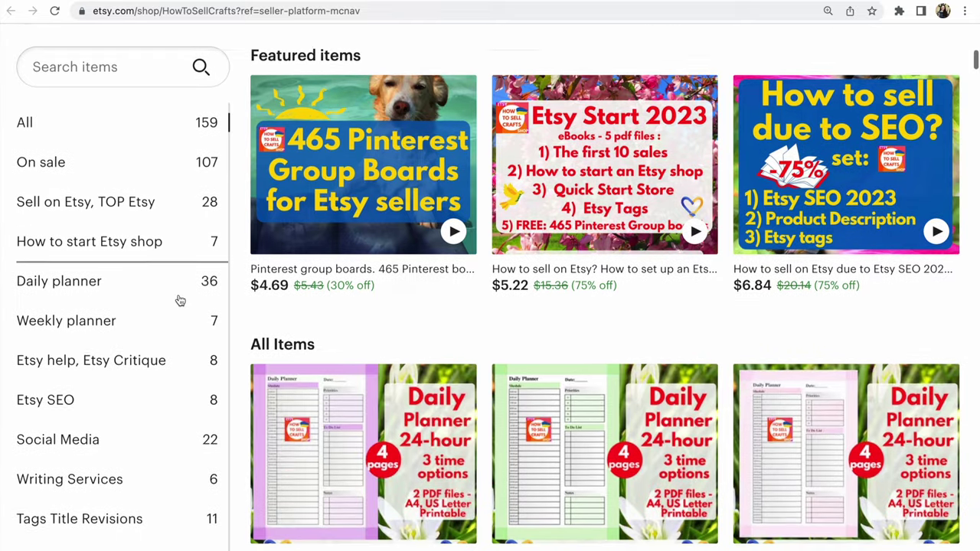
scroll(180, 300, "up", 1)
scroll(180, 300, "up", 5)
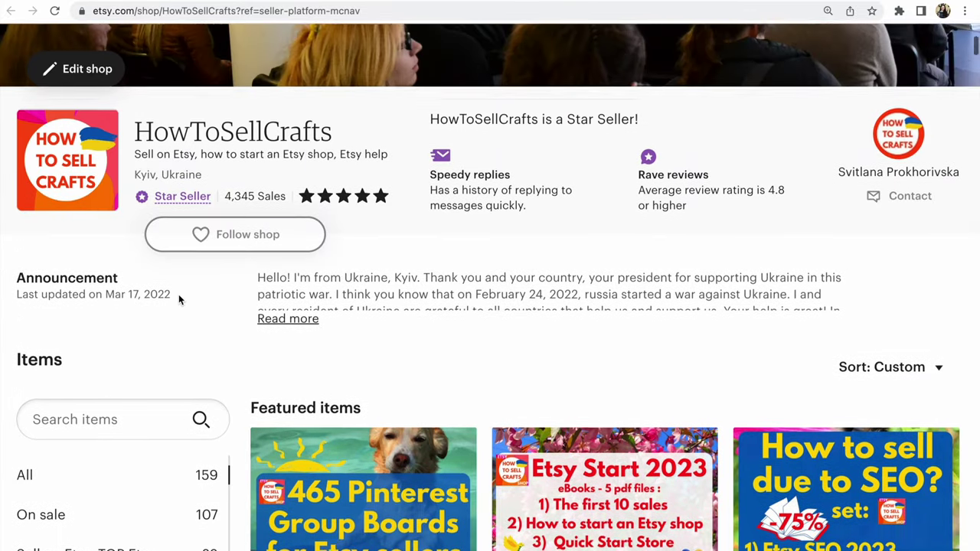